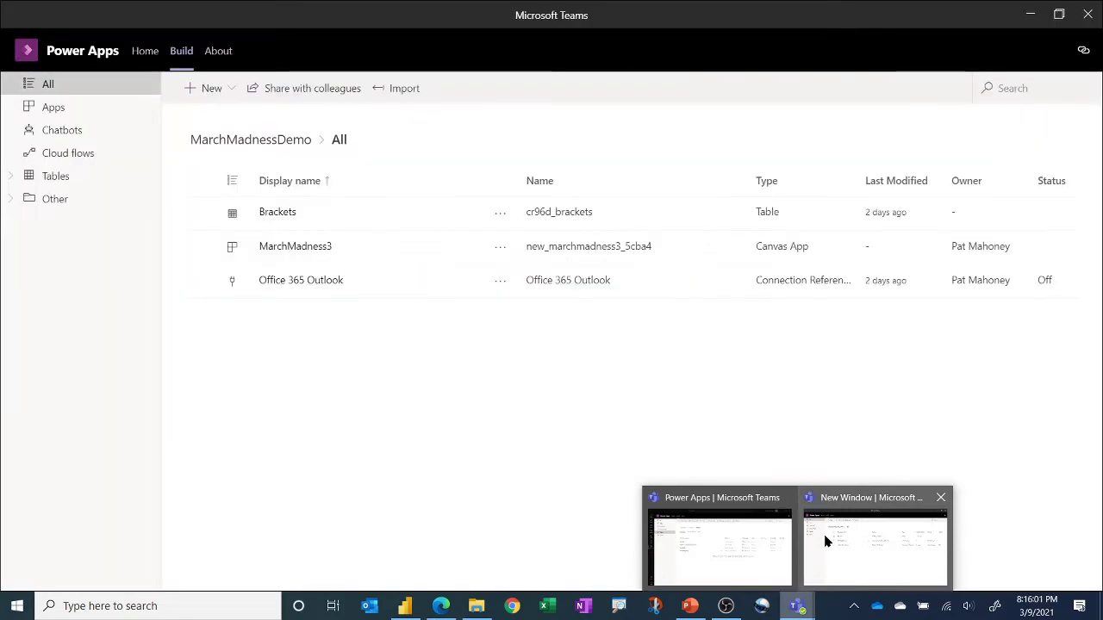
Switch to the Power Apps window in Teams and view the full list of items built for the MarchMadnessDemo team.
click(824, 542)
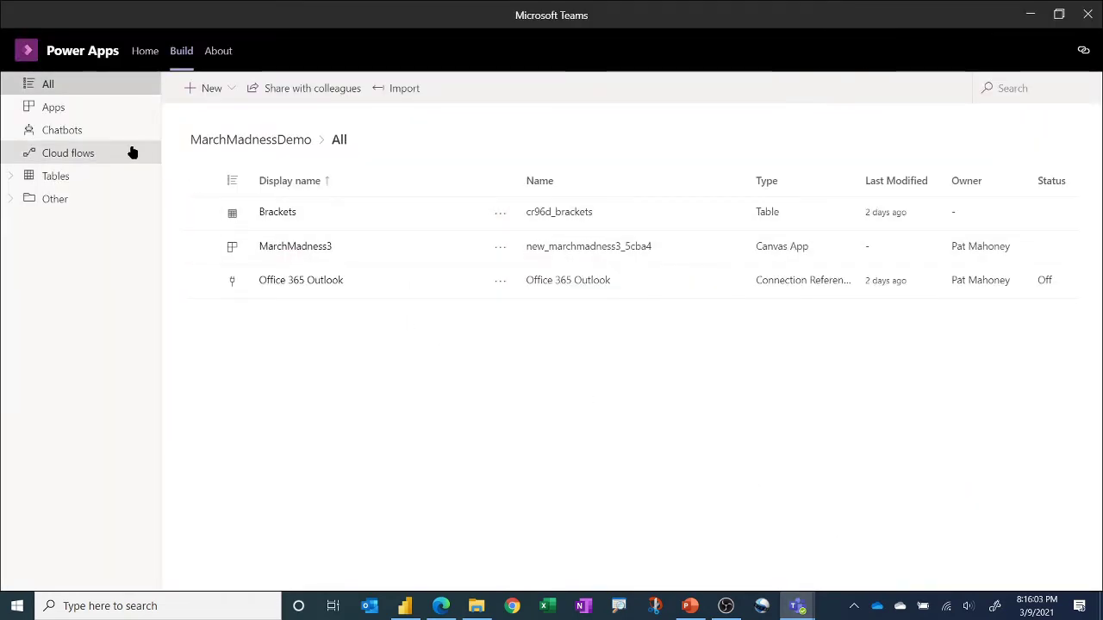
click(182, 50)
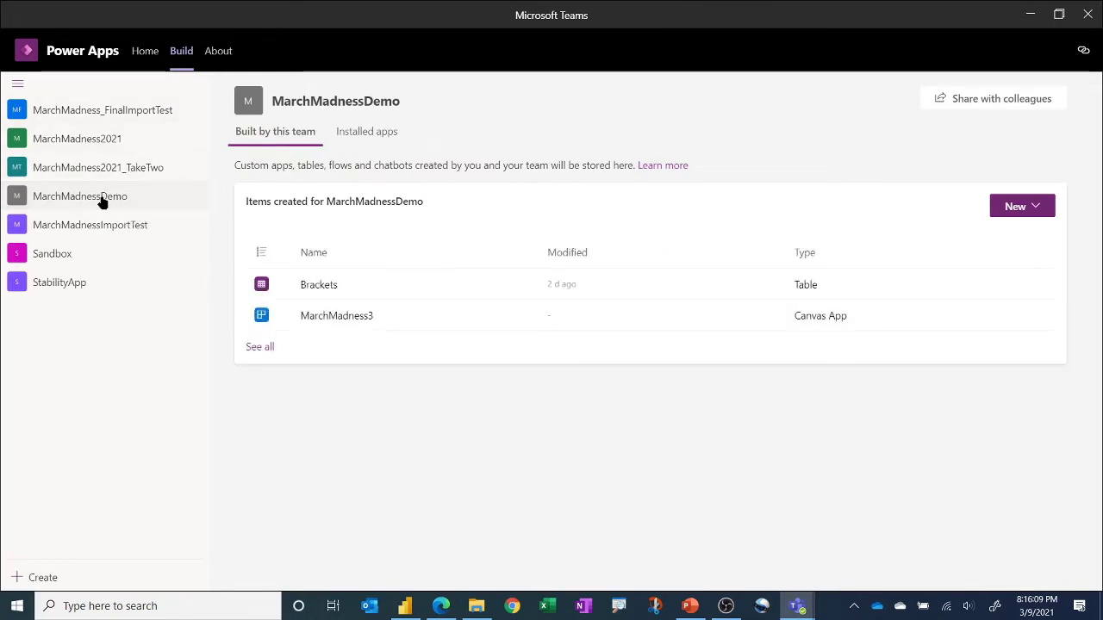
click(257, 350)
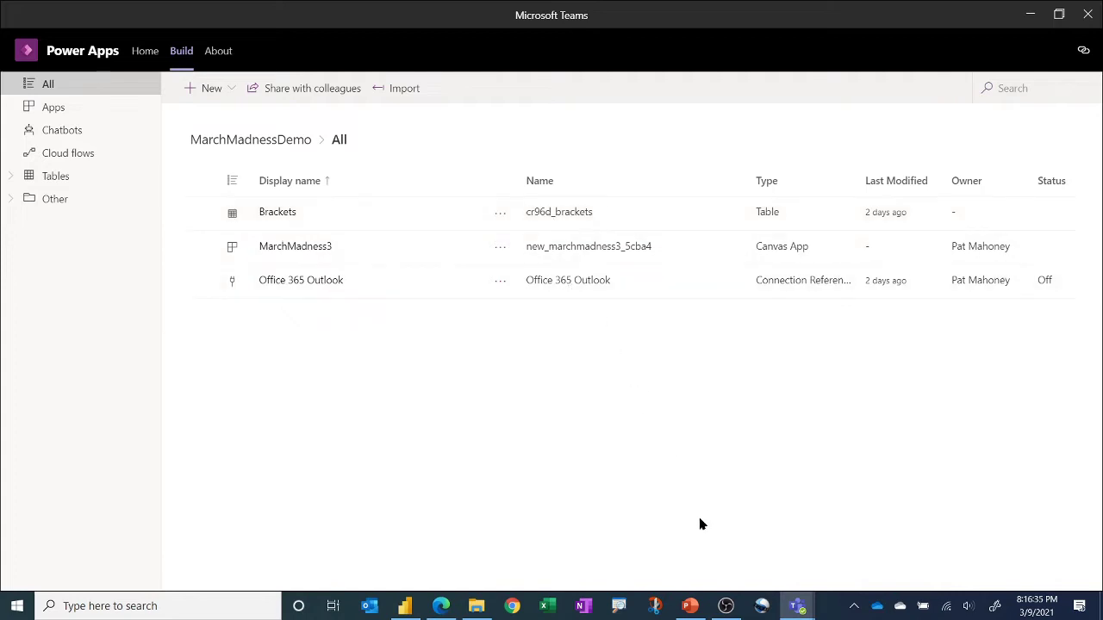
Switch to PowerPoint to review the slide on values to copy from Teams, and check the Brackets_2021.pbit file in the PBIT folder.
click(690, 606)
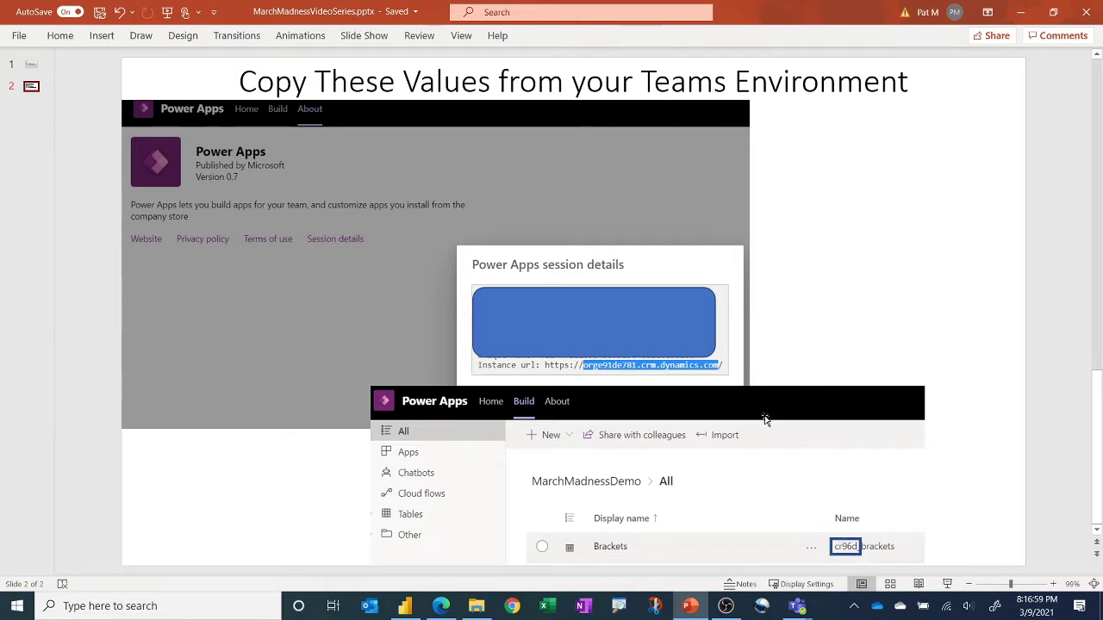
click(479, 606)
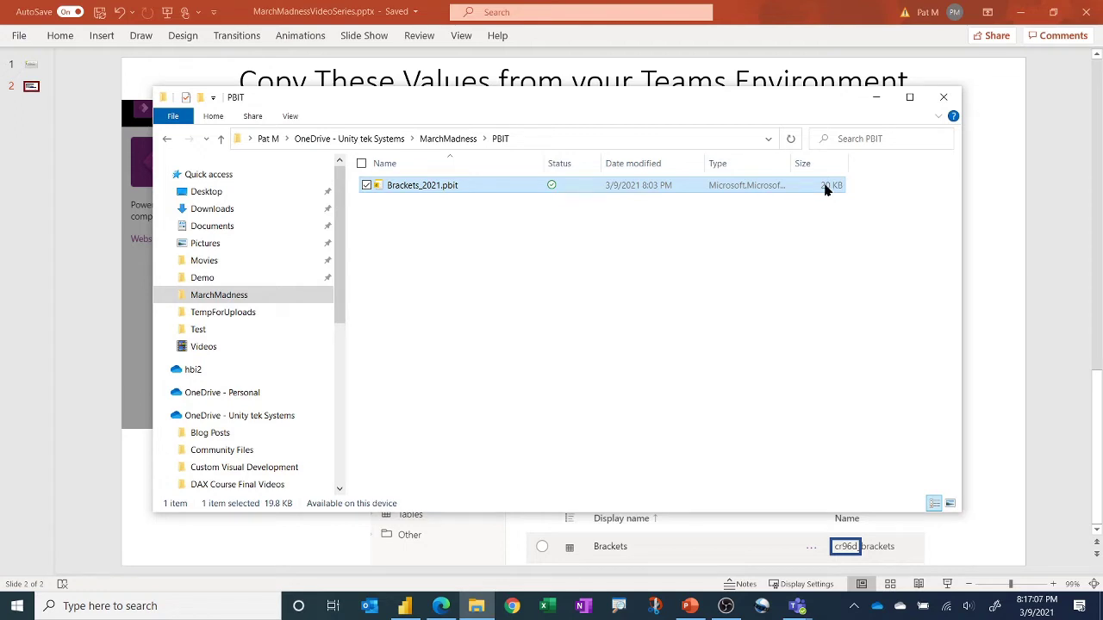
click(870, 98)
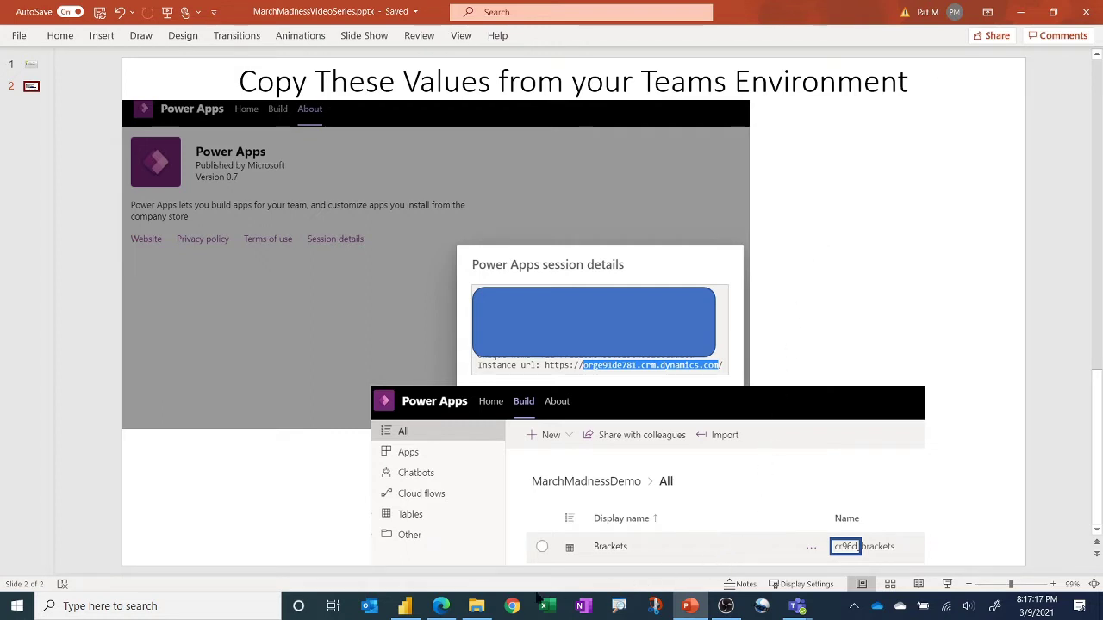
Switch to Power BI Desktop and load the Brackets_2021 template with Environment orge91de781.crm.dynamics.com, TablesPrefix cr96d and ResultsBracketName Results.
click(404, 606)
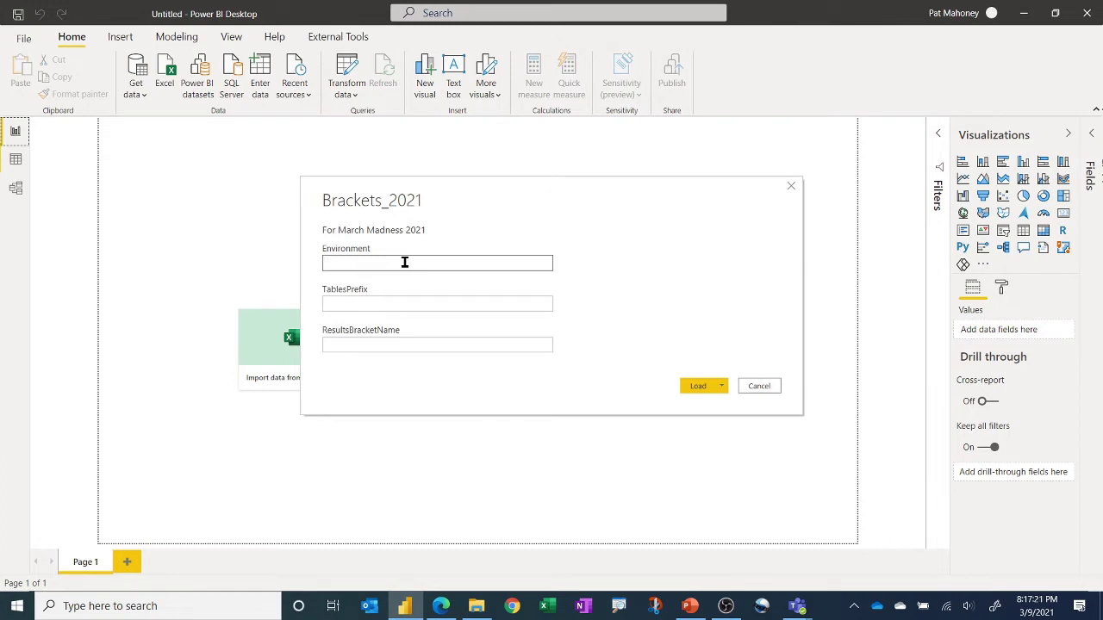
text(orge91de781.crm.dynamics.com)
click(404, 308)
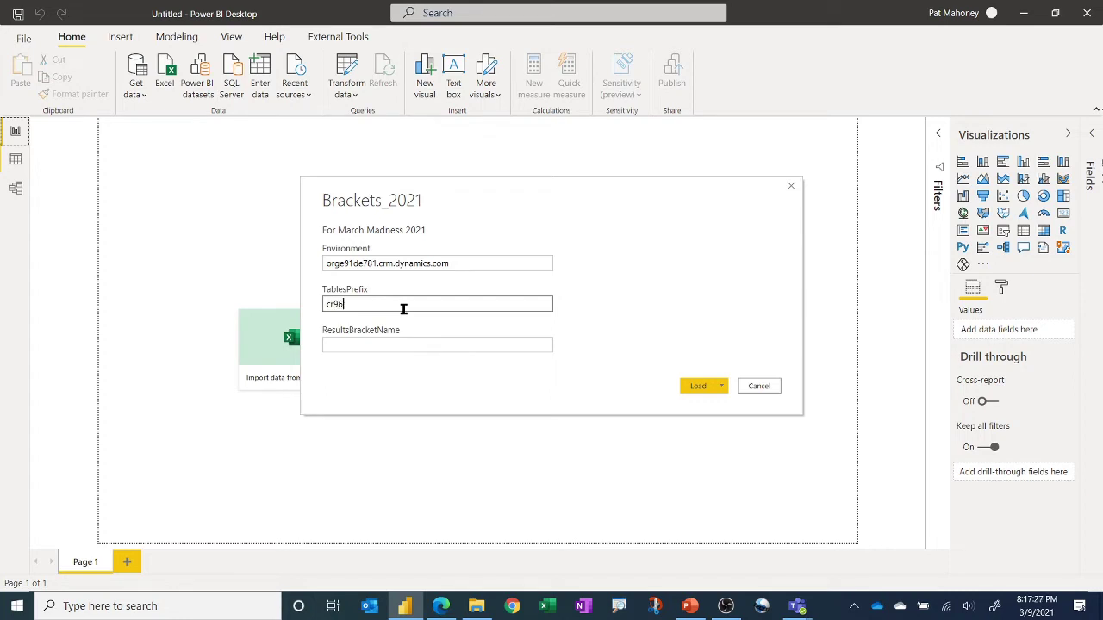
text(cr96d)
click(377, 343)
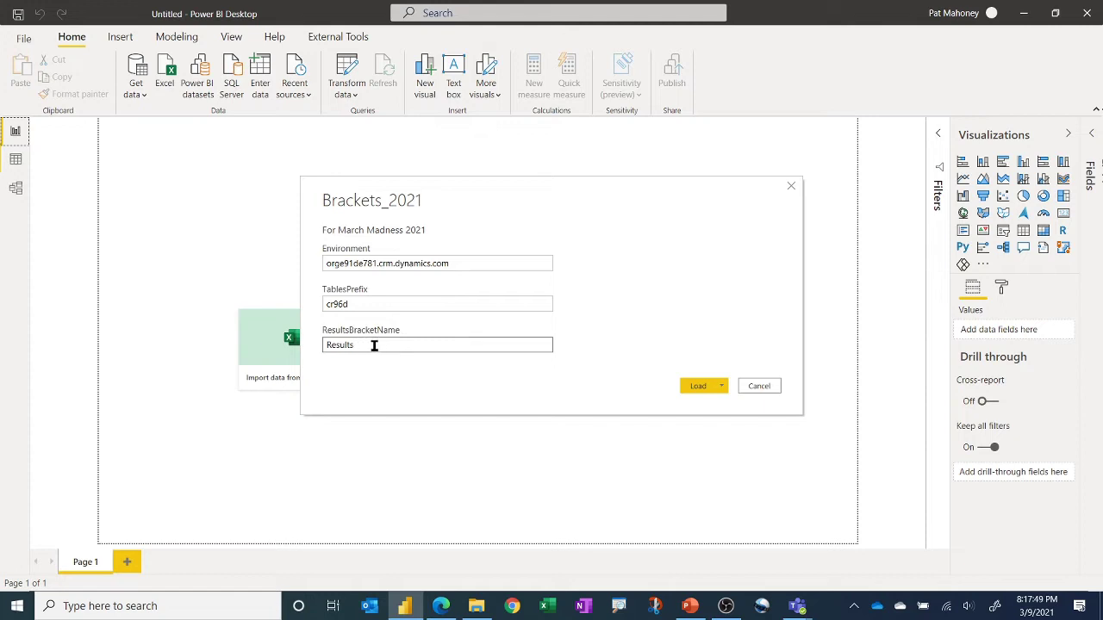
click(697, 388)
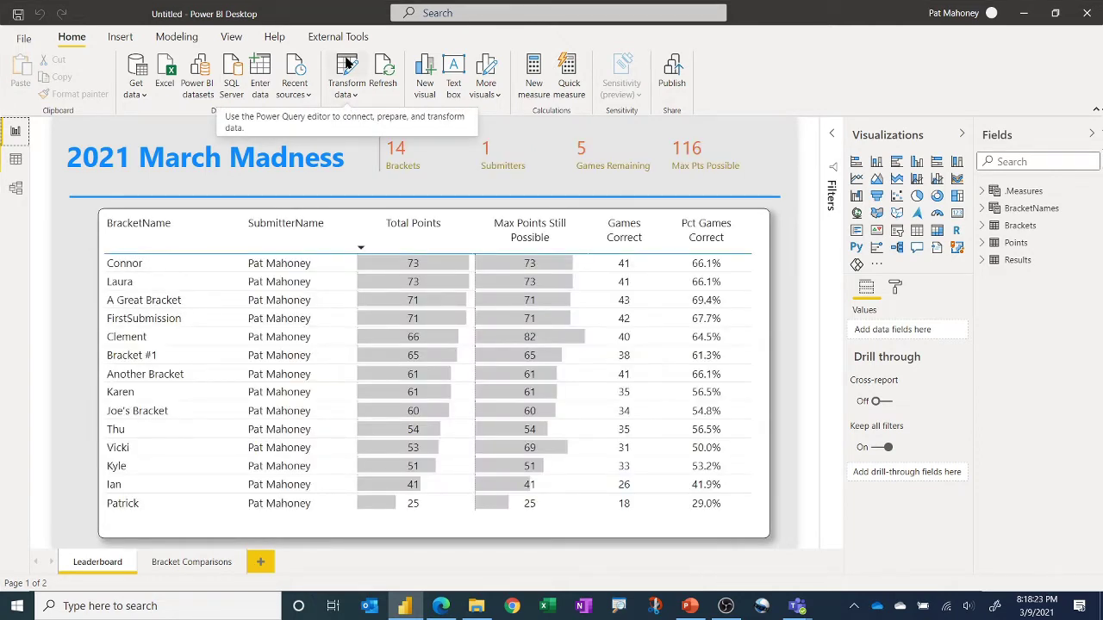
Open the Power Query Editor and examine every applied step of the preBrackets query, from Source to Renamed Columns1.
click(347, 63)
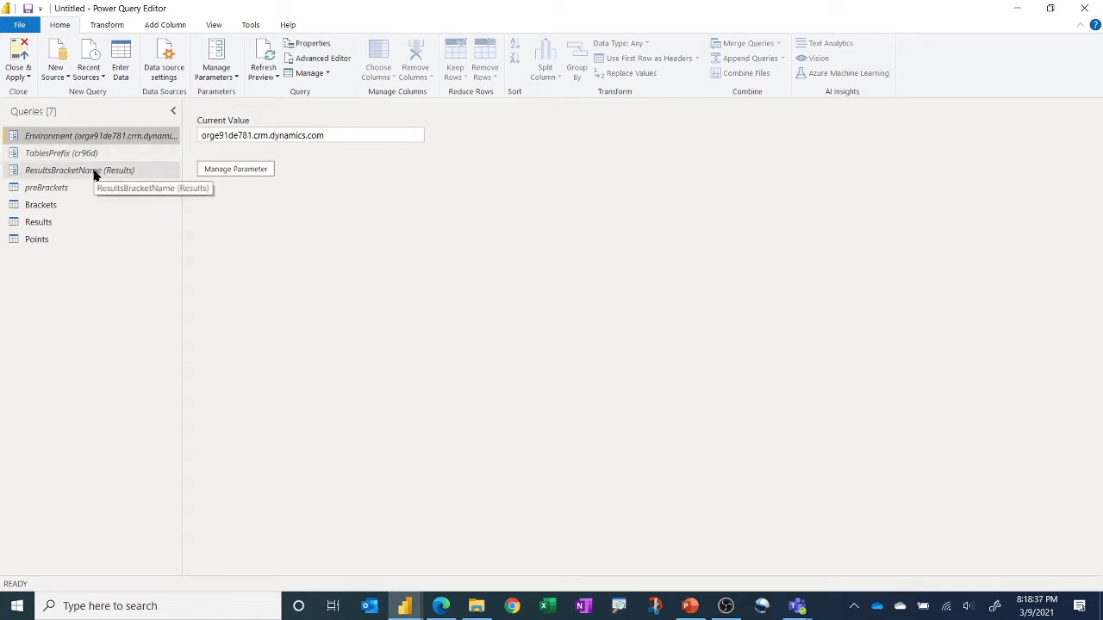
click(82, 190)
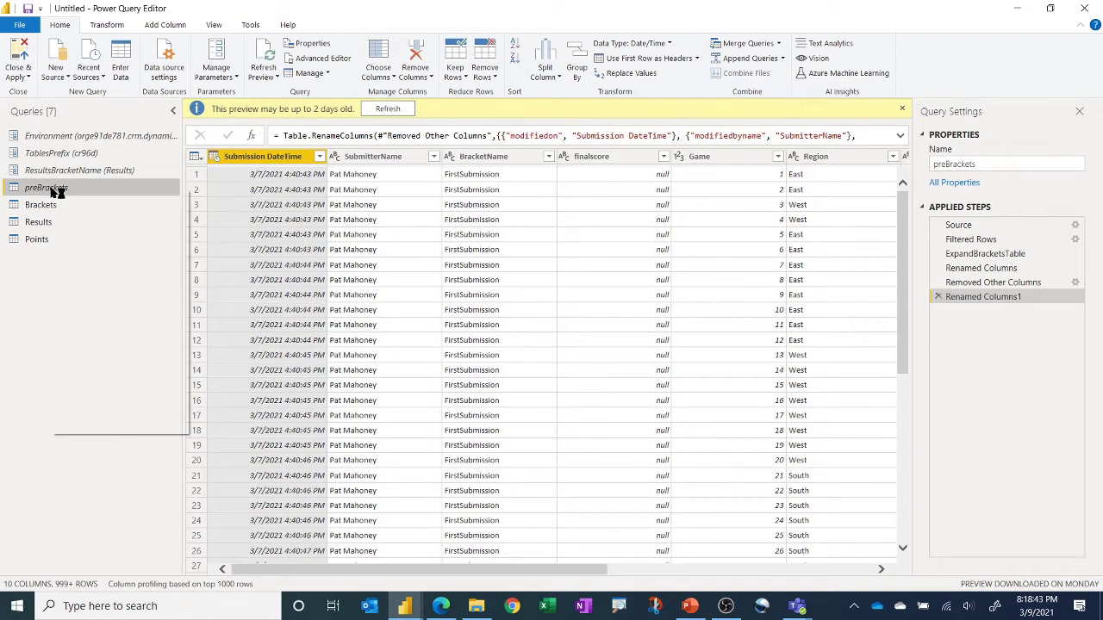
right_click(57, 191)
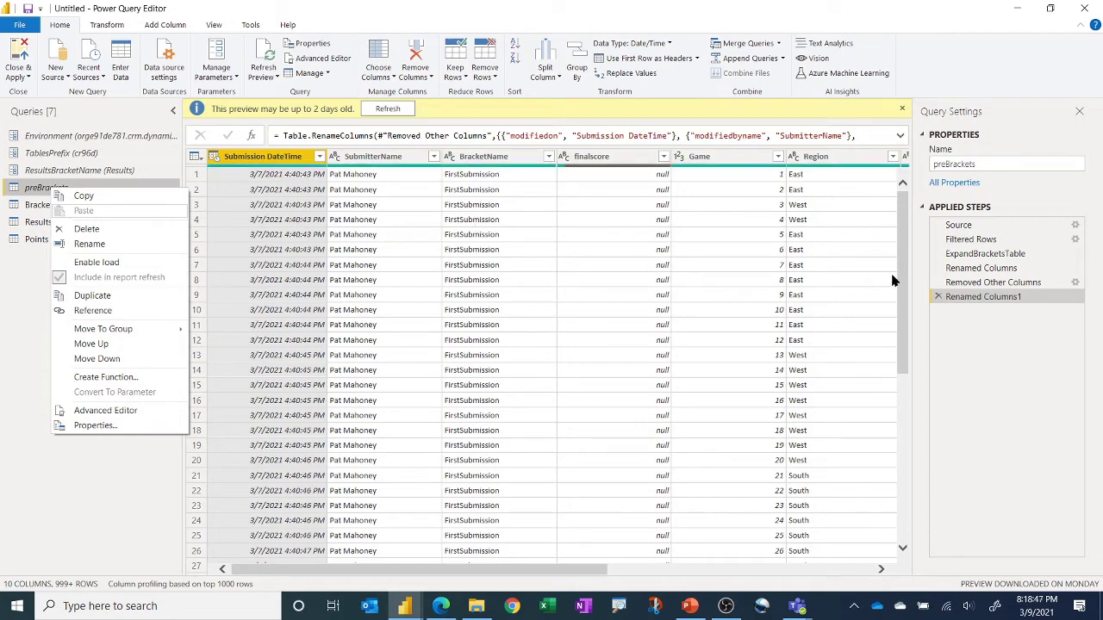
click(987, 228)
click(988, 228)
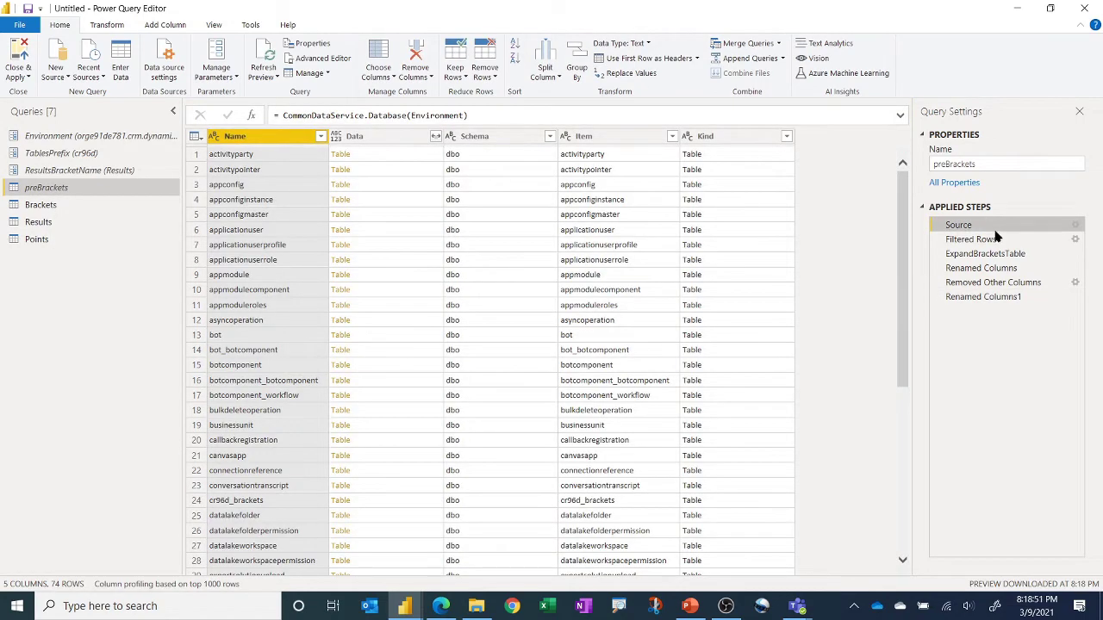
click(1001, 238)
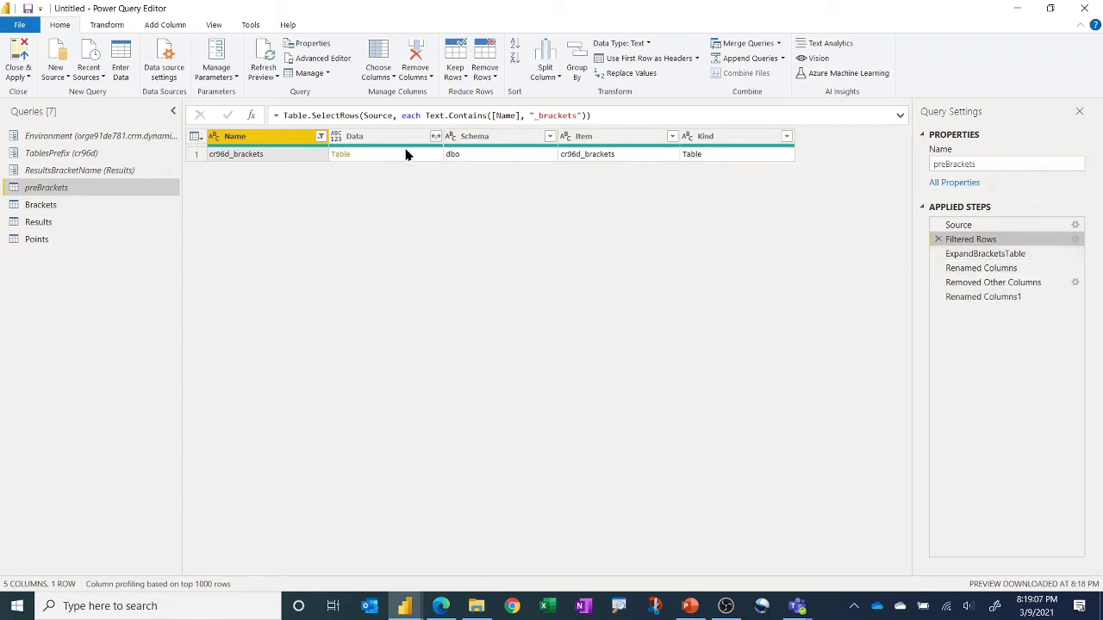
click(1004, 255)
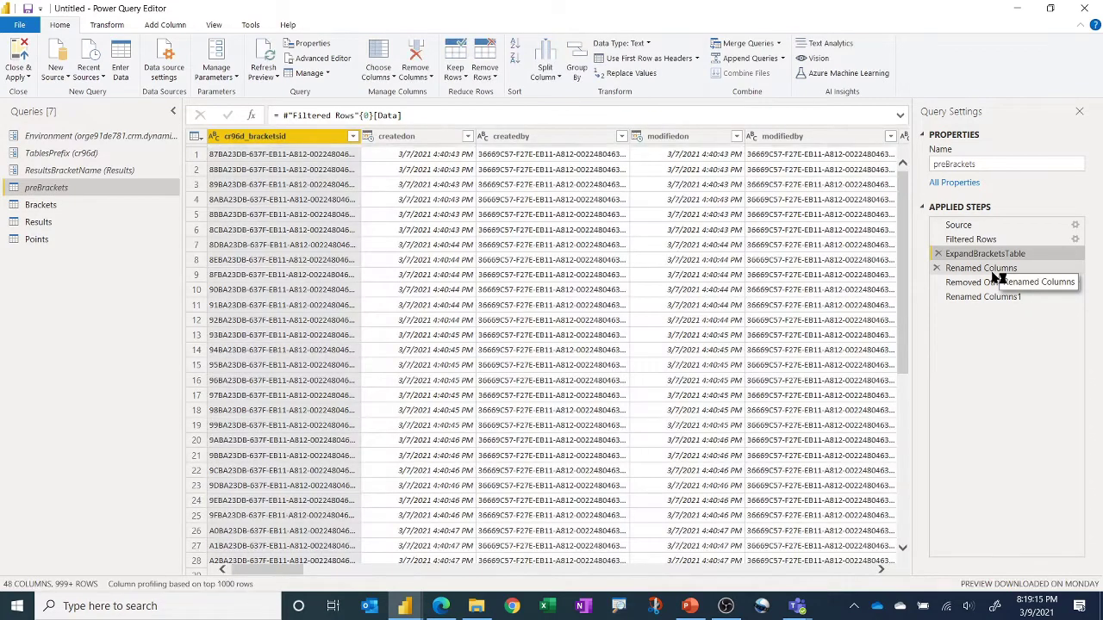
click(993, 271)
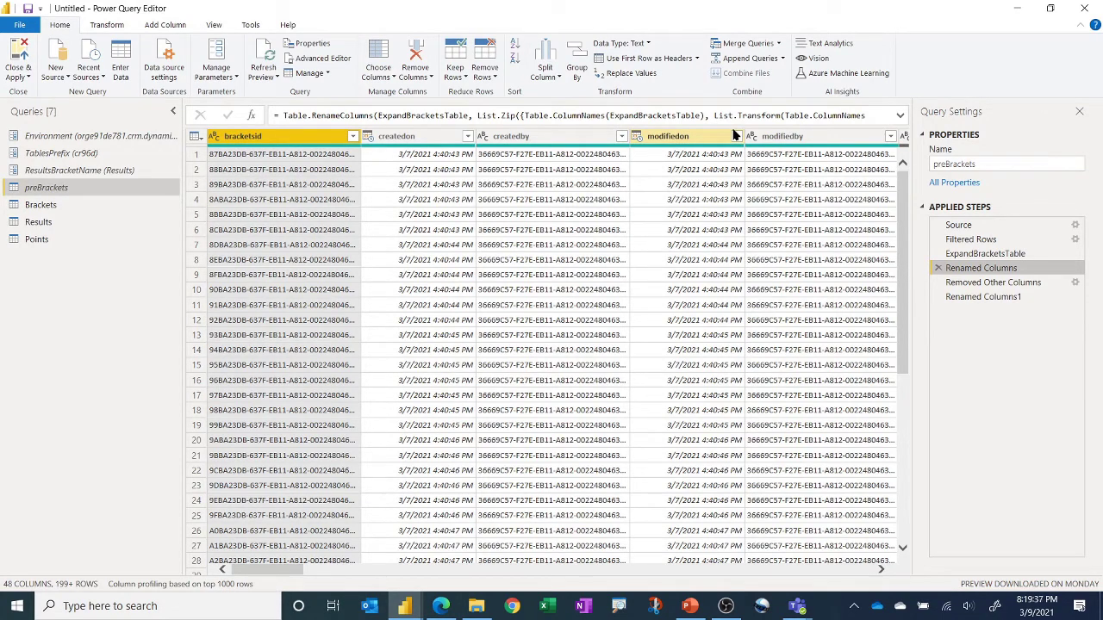
click(984, 284)
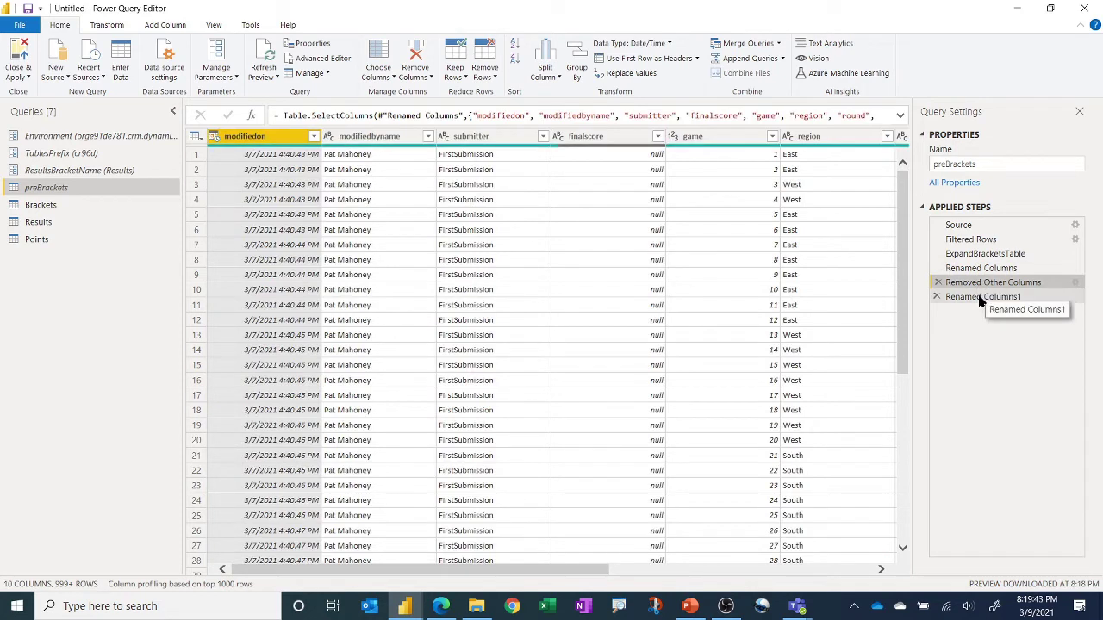
click(980, 298)
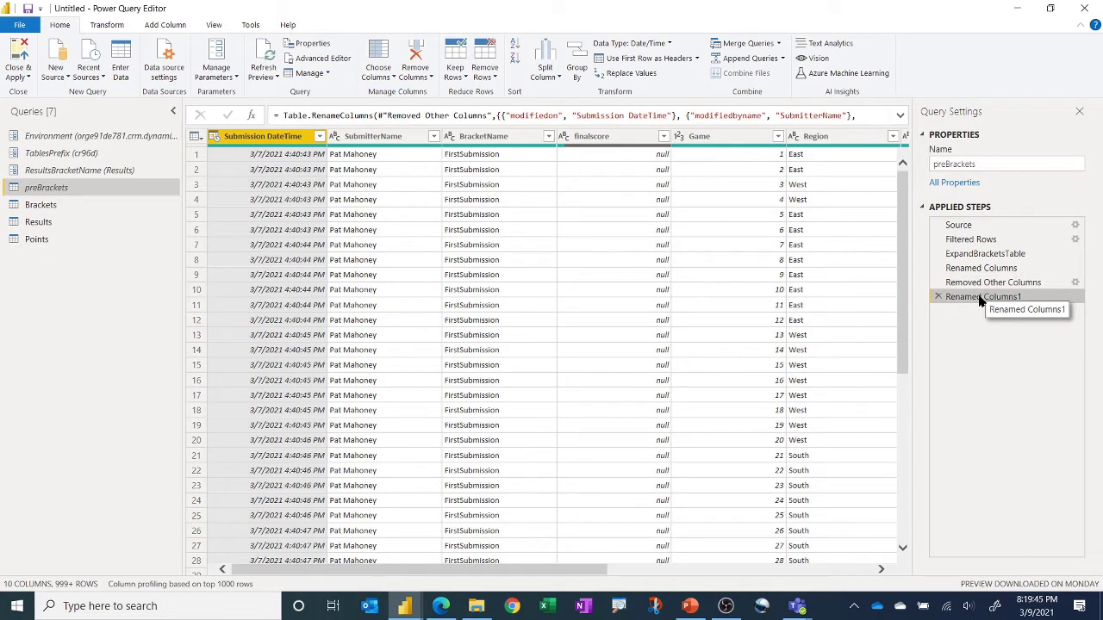
Examine the row filter of the Brackets query and both row filter steps of the Results query.
click(54, 206)
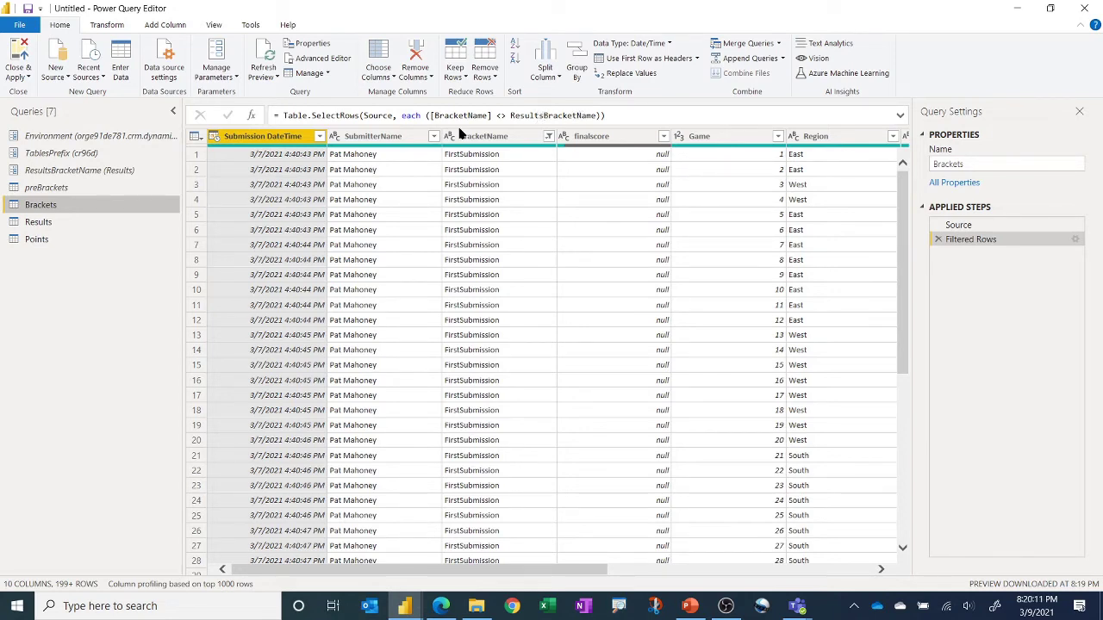
click(45, 224)
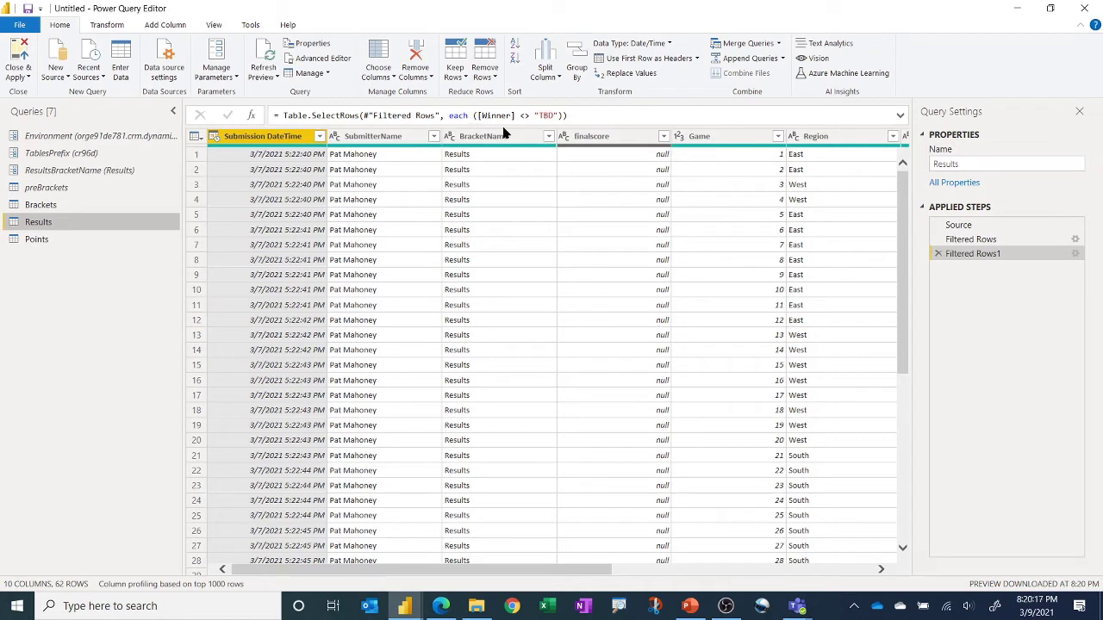
click(988, 243)
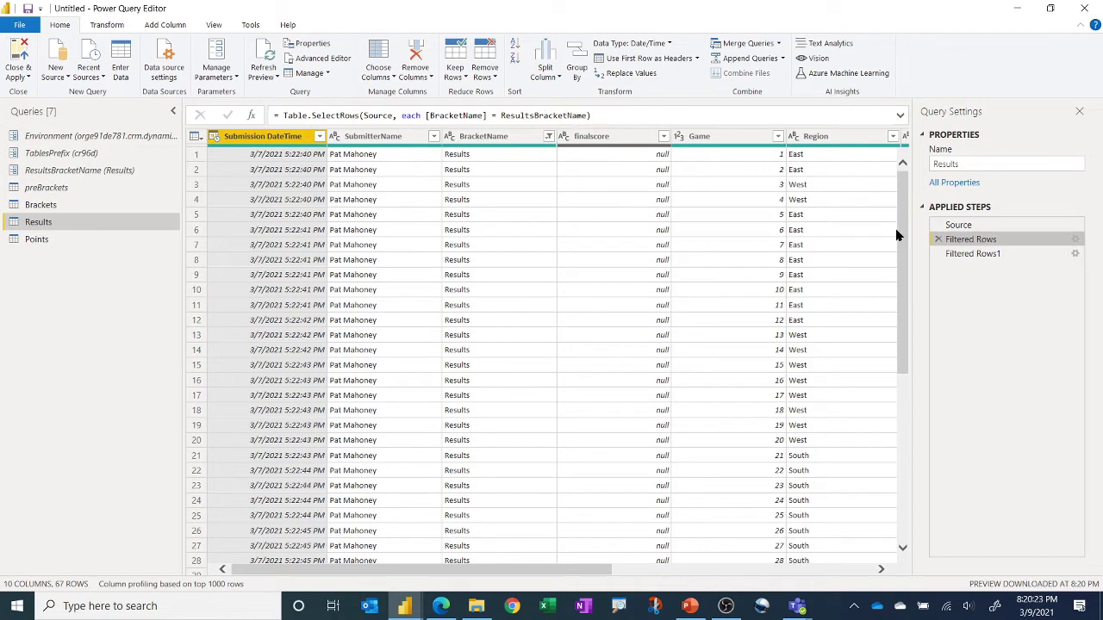
click(981, 256)
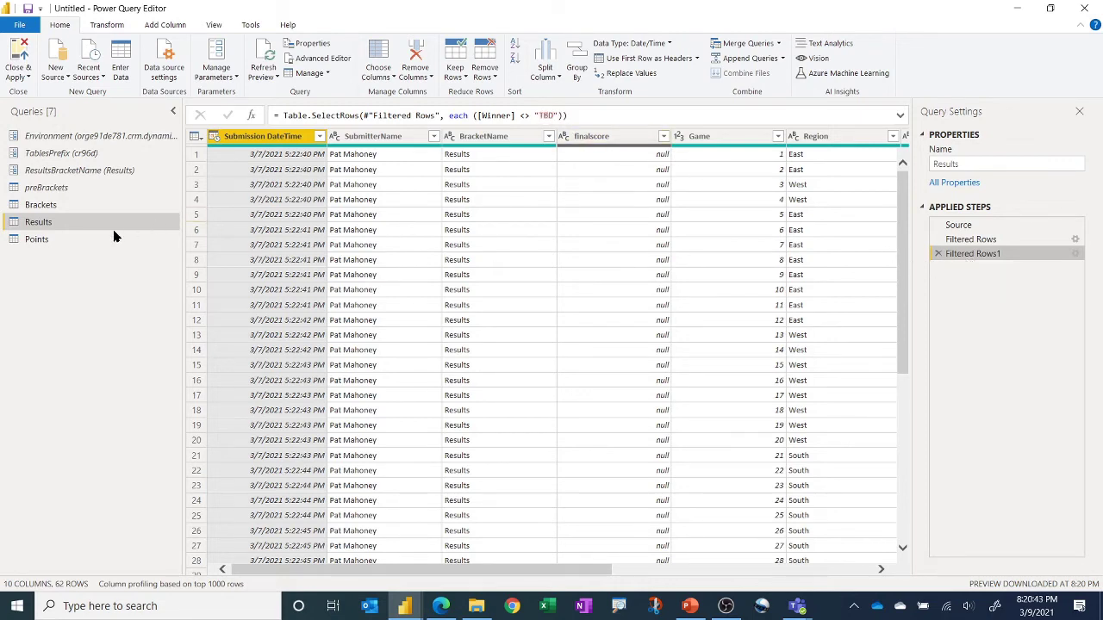
Review the source table of rounds and points in the Points query without editing it, and close the Power Query Editor.
click(70, 239)
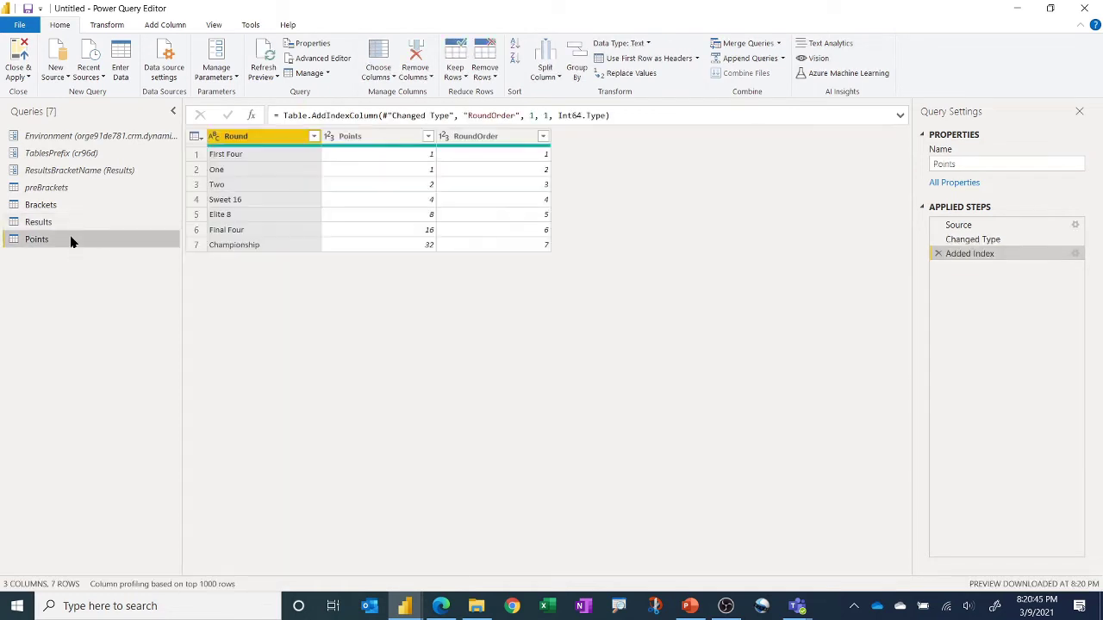
click(997, 225)
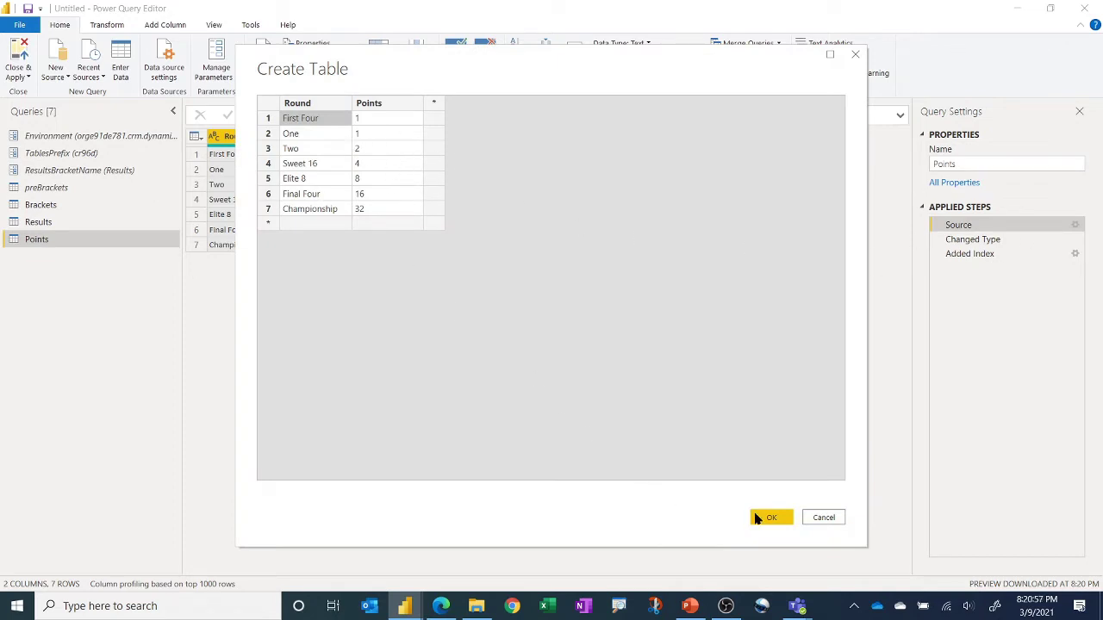
click(823, 517)
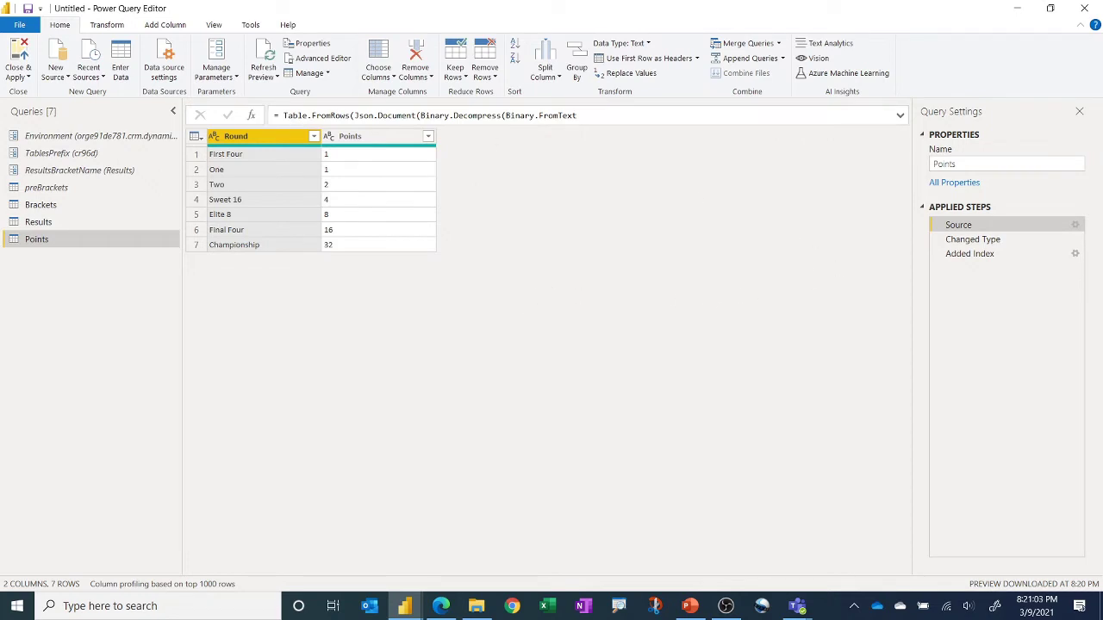
click(27, 52)
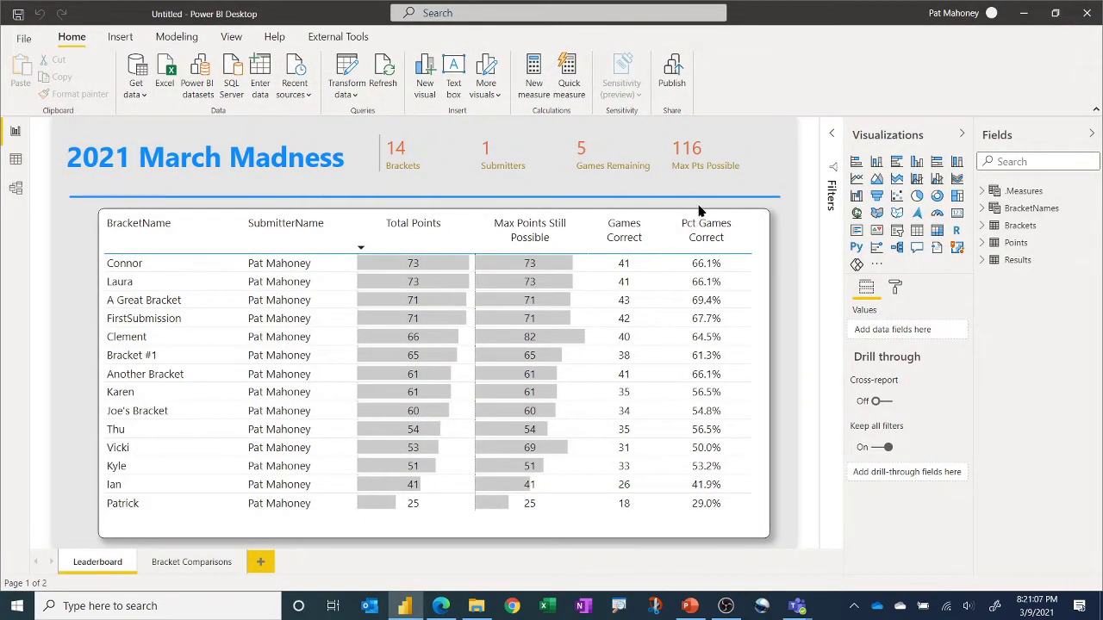
Examine the relationships between the Results, Points and Brackets tables in the data model diagram.
click(16, 189)
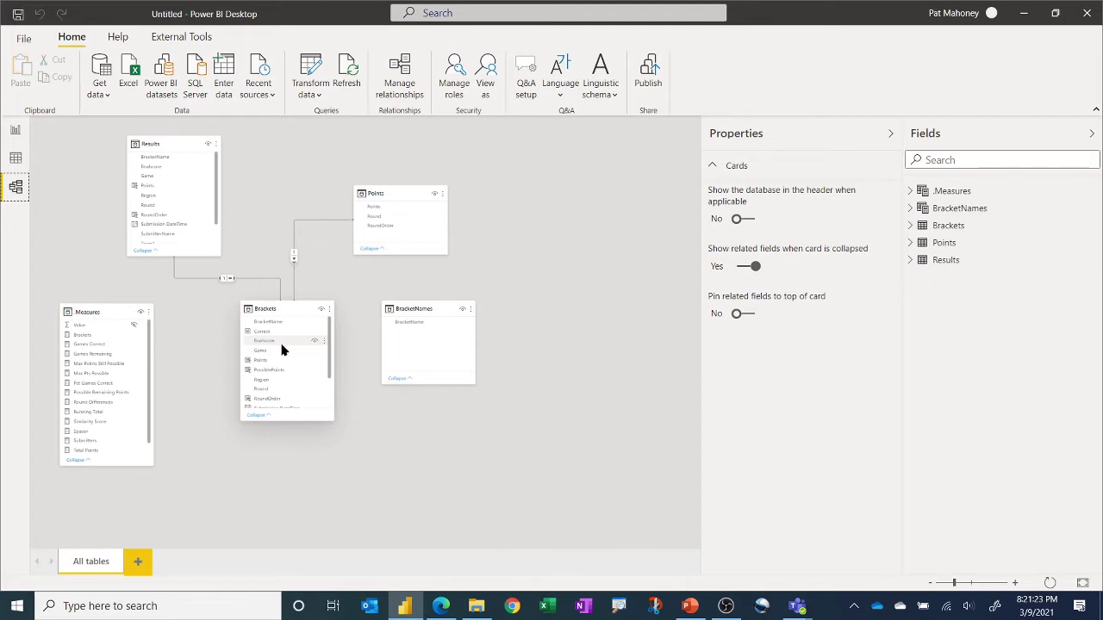
click(1015, 583)
click(1015, 583)
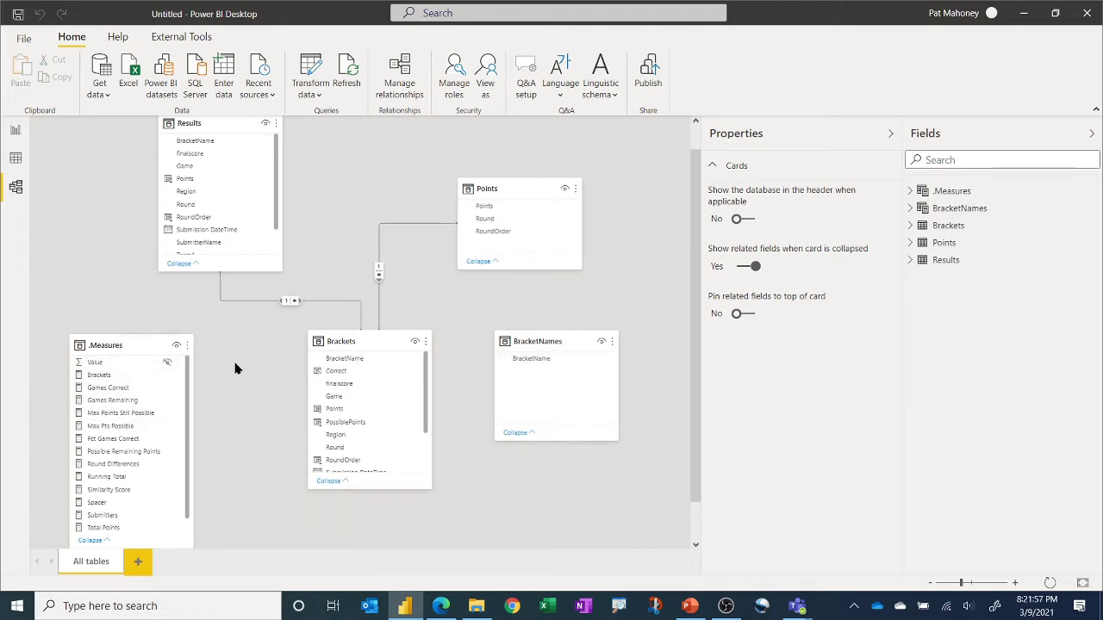
Inspect the BracketNames table and its formula in the data view, and the formula of the Correct column in the Brackets table.
click(16, 158)
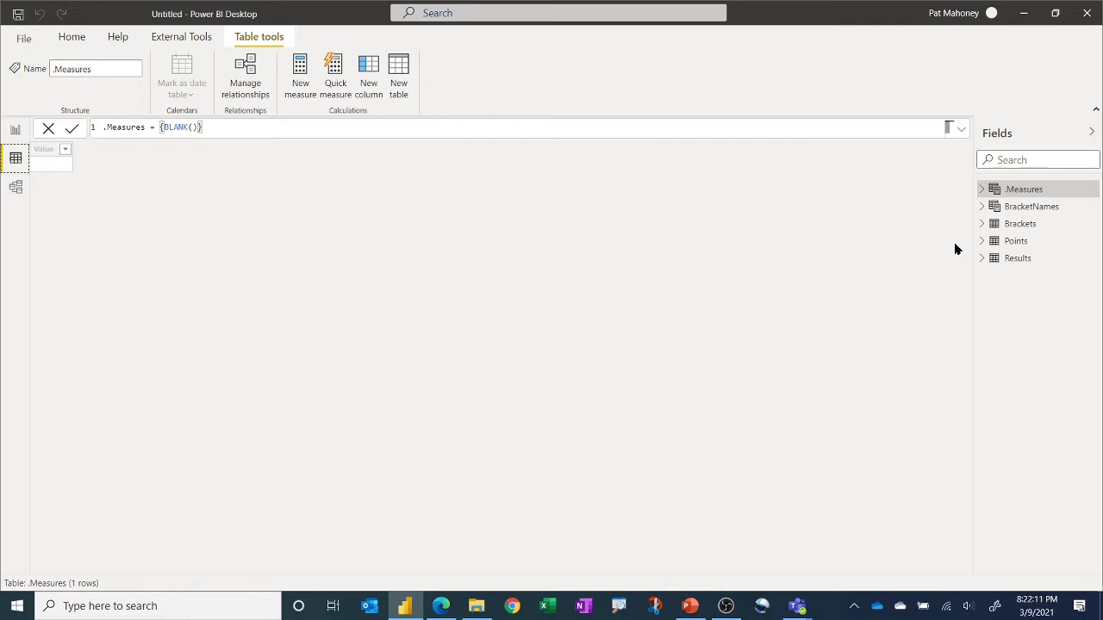
click(986, 209)
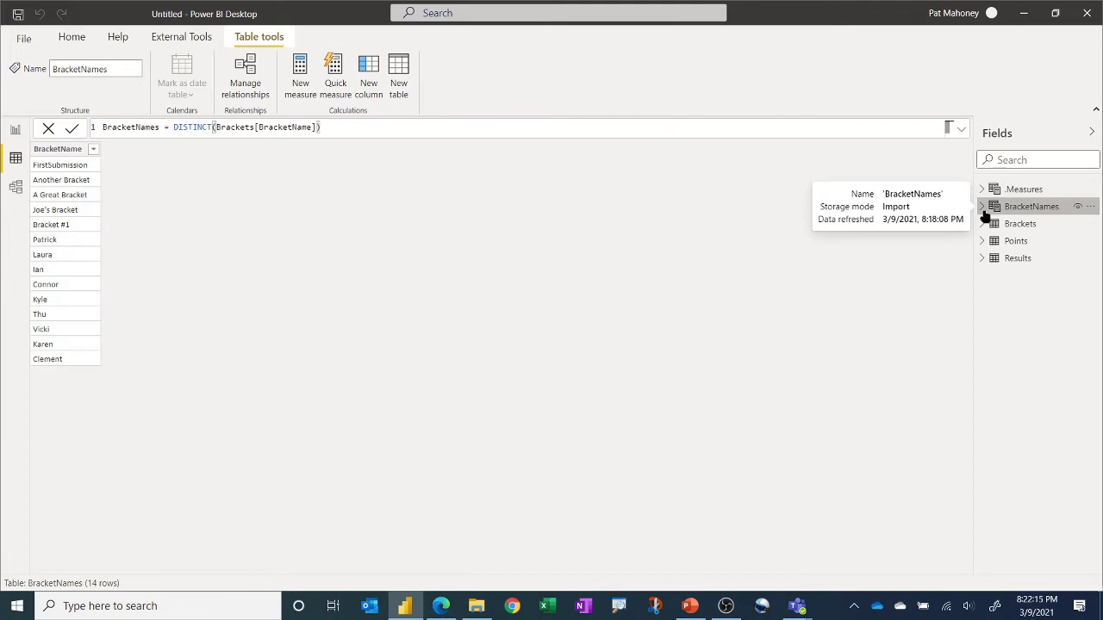
click(982, 209)
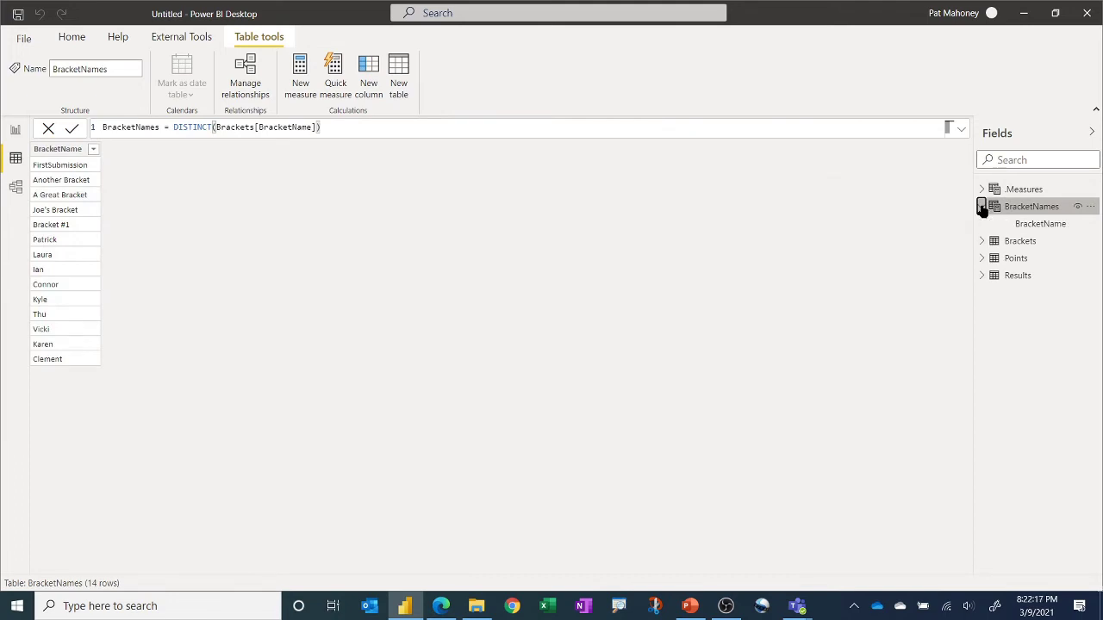
click(982, 207)
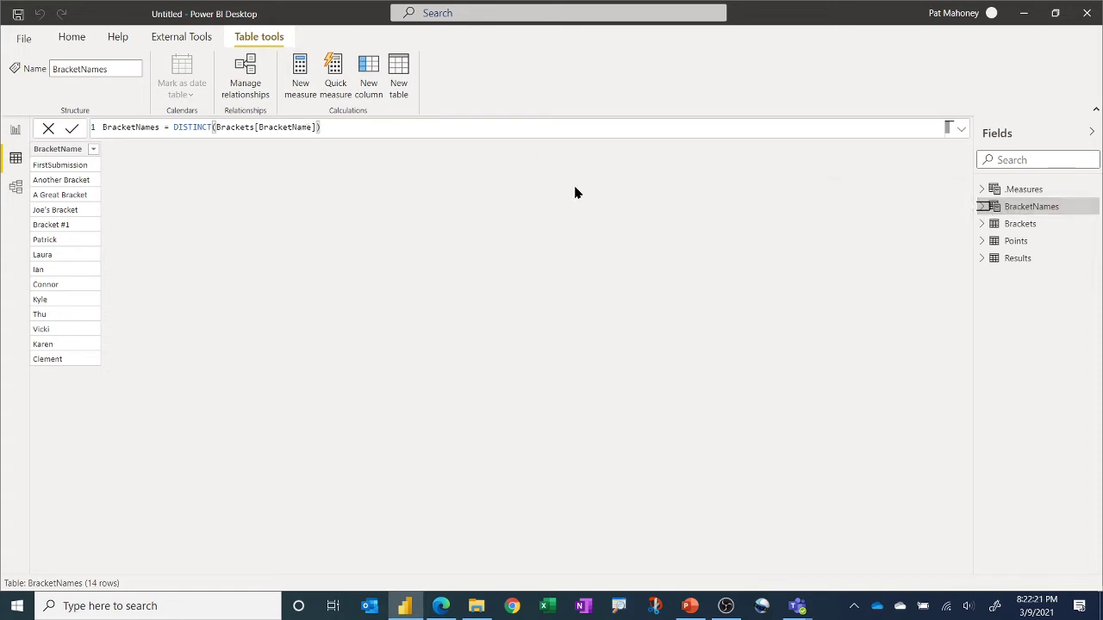
click(983, 223)
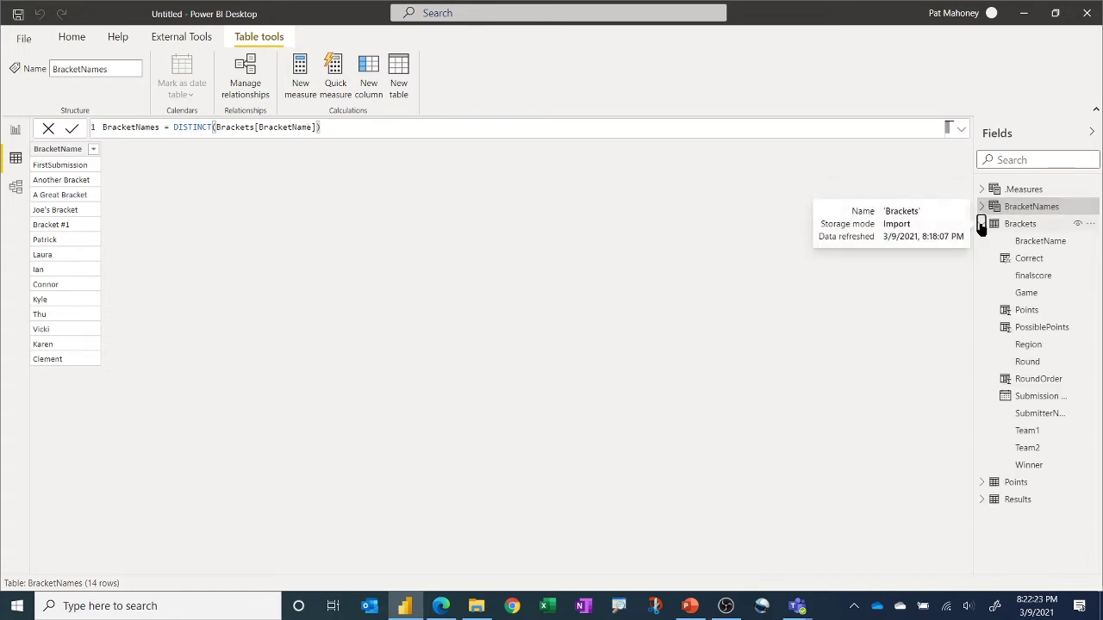
click(1031, 261)
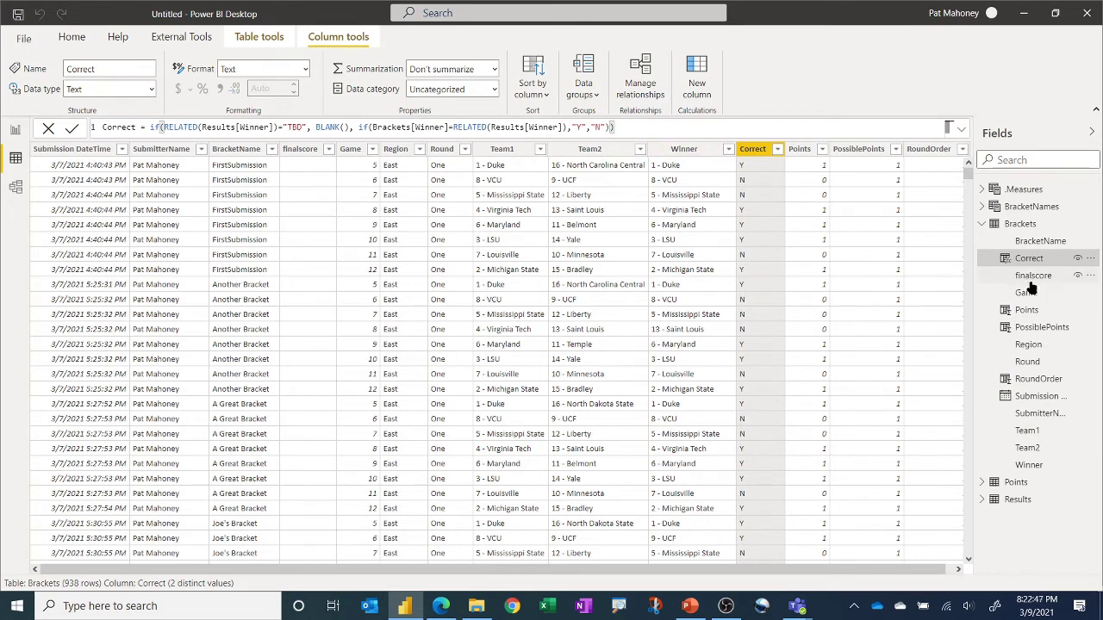
Inspect the formulas of the Points and PossiblePoints columns in the Brackets table, and review the standings table on the report's Leaderboard page.
click(1034, 312)
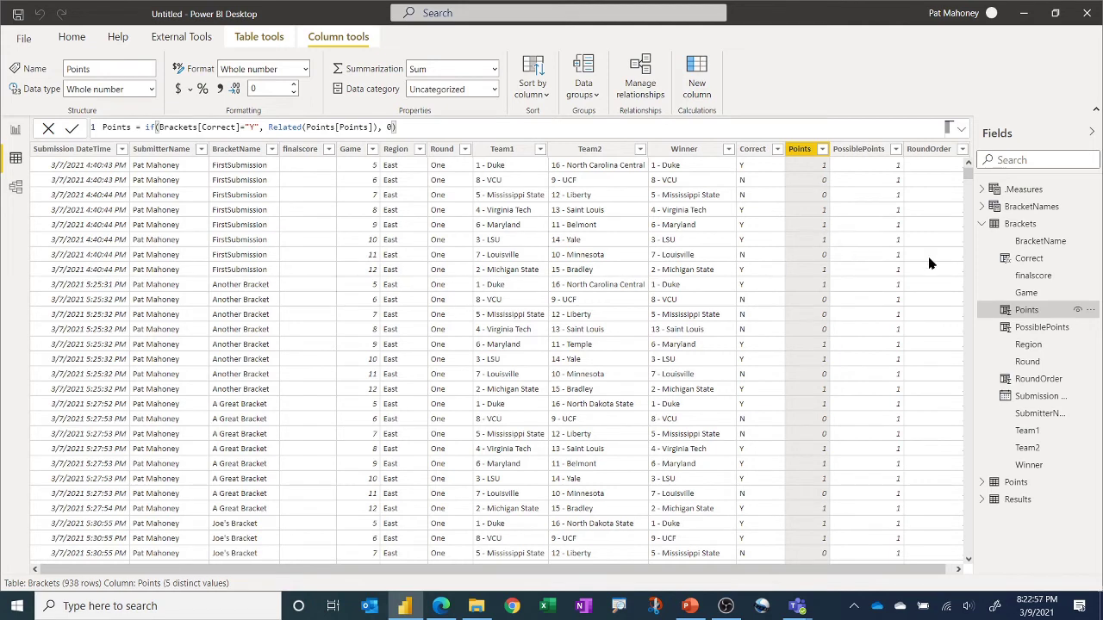
click(1039, 327)
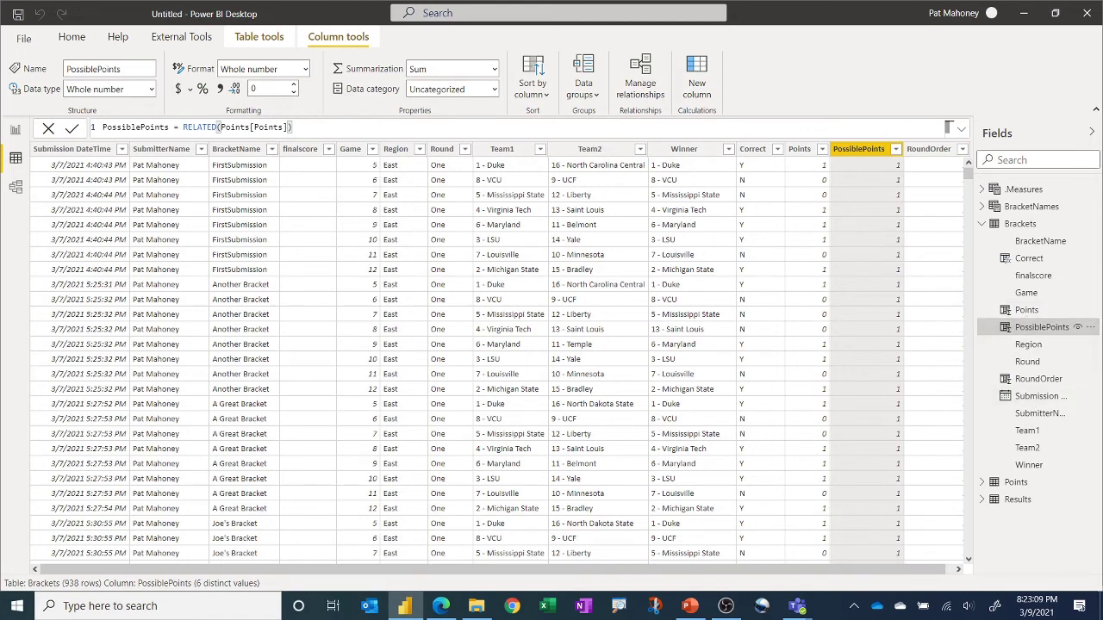
click(16, 130)
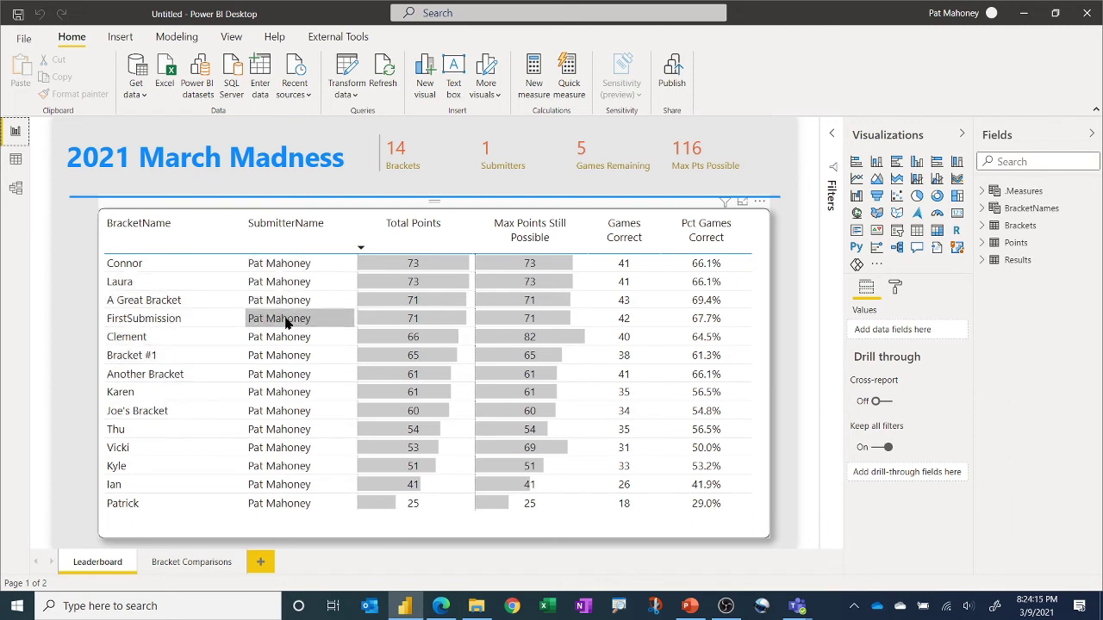
click(302, 409)
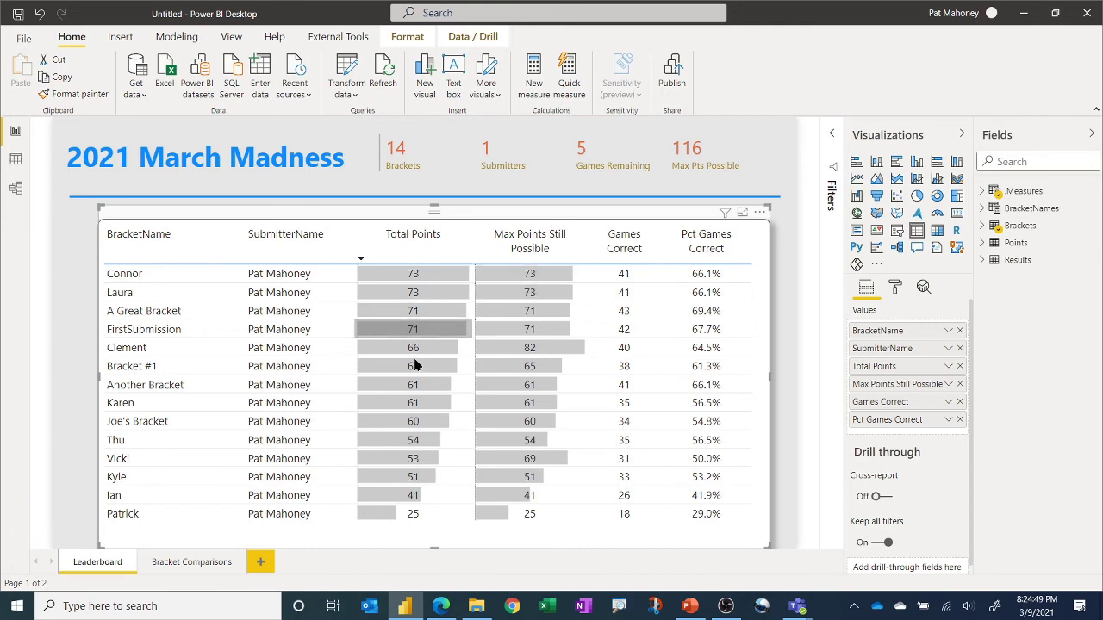
Explore the Bracket Comparisons page by cross-filtering with the fifth bracket in the similarity matrix and Another Bracket's Championship pick in the differences matrix.
click(191, 561)
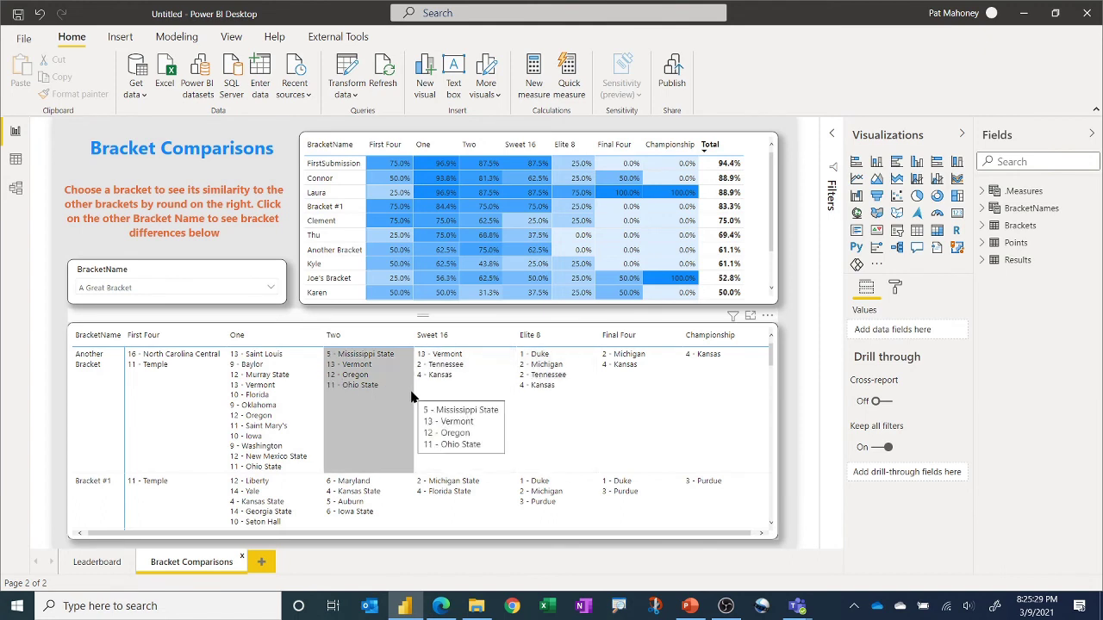
click(336, 223)
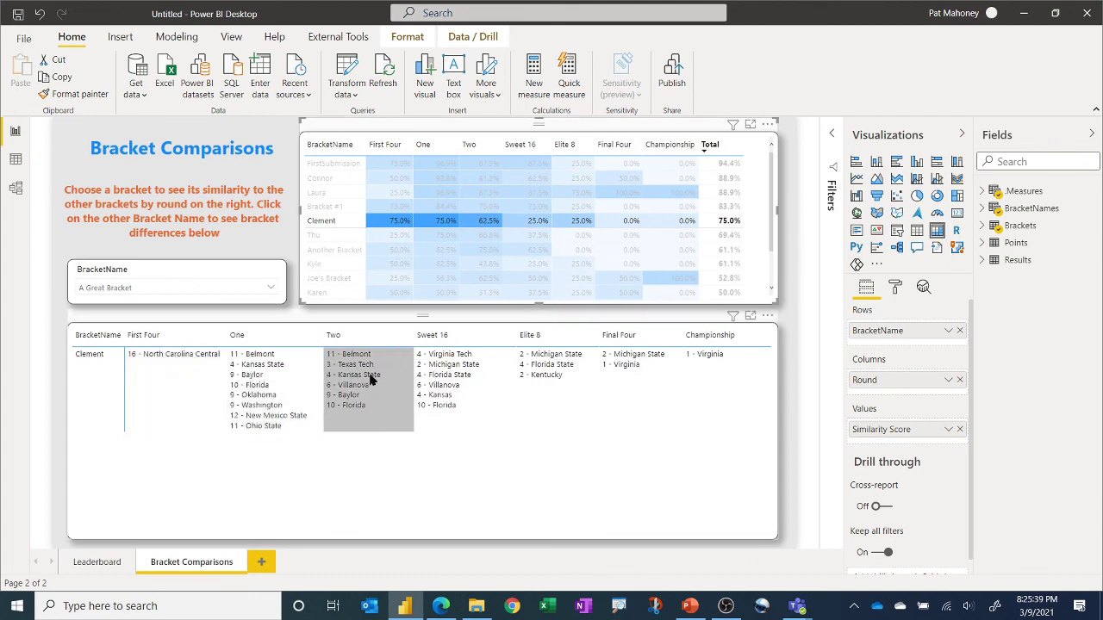
click(704, 368)
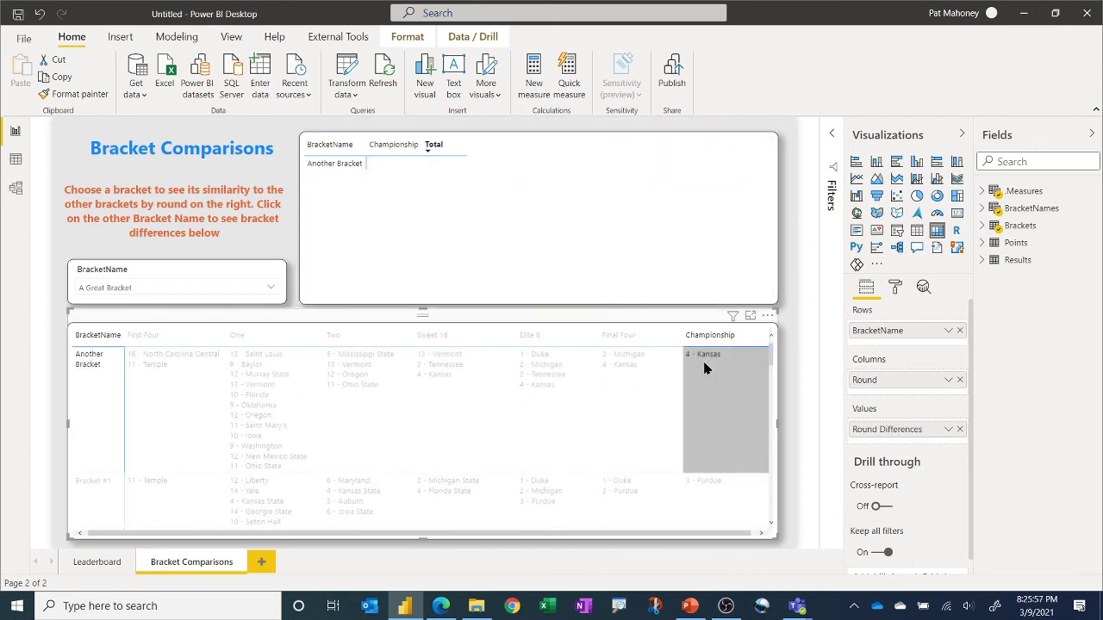
click(102, 376)
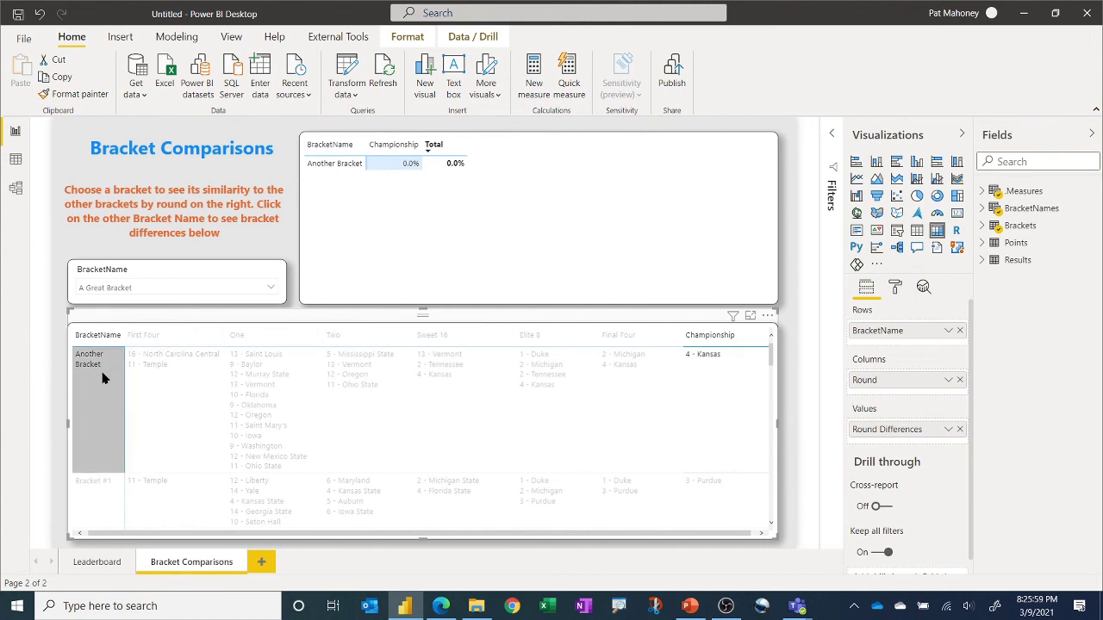